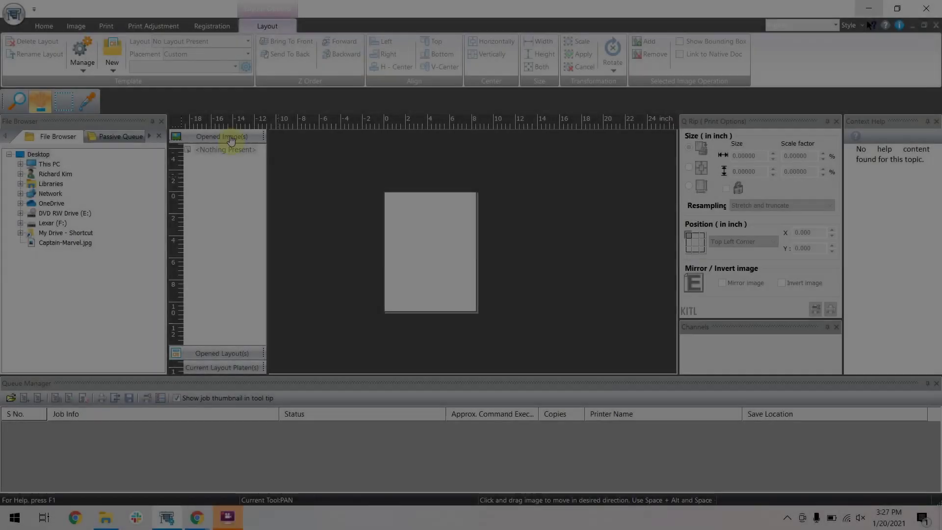
Create an F2100 Automation CMYKW layout with Iron Man Toy.jpg, 10 inches wide, top center
{"action": "left_click", "coordinate": [114, 51]}
{"action": "mouse_move", "coordinate": [150, 156]}
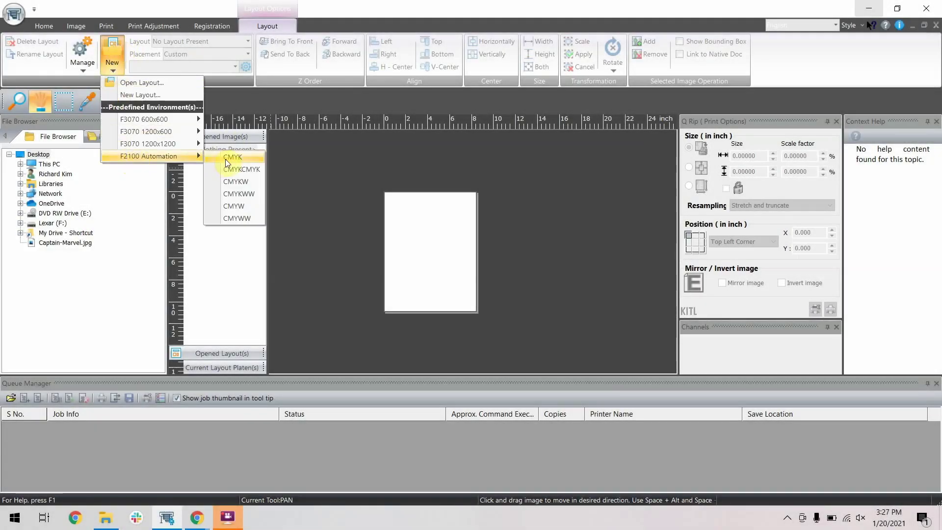
{"action": "left_click", "coordinate": [245, 182]}
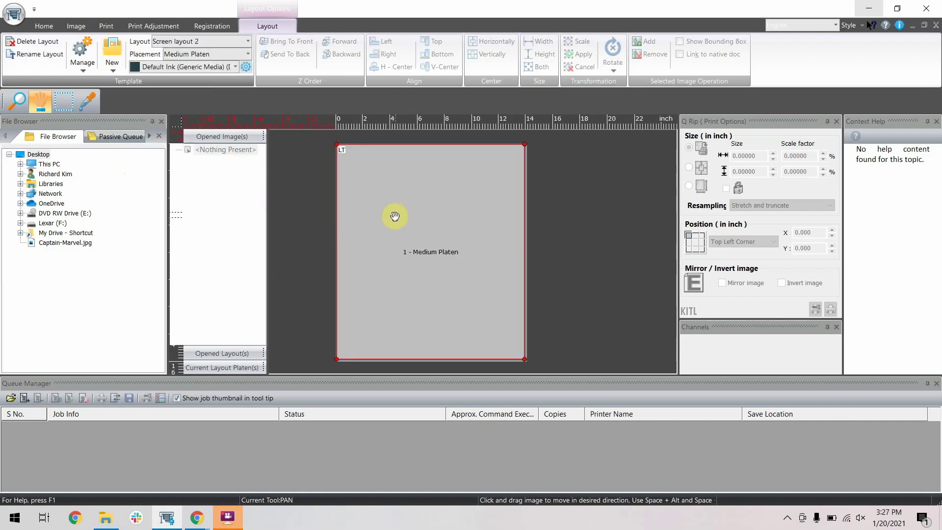
{"action": "left_click", "coordinate": [105, 518]}
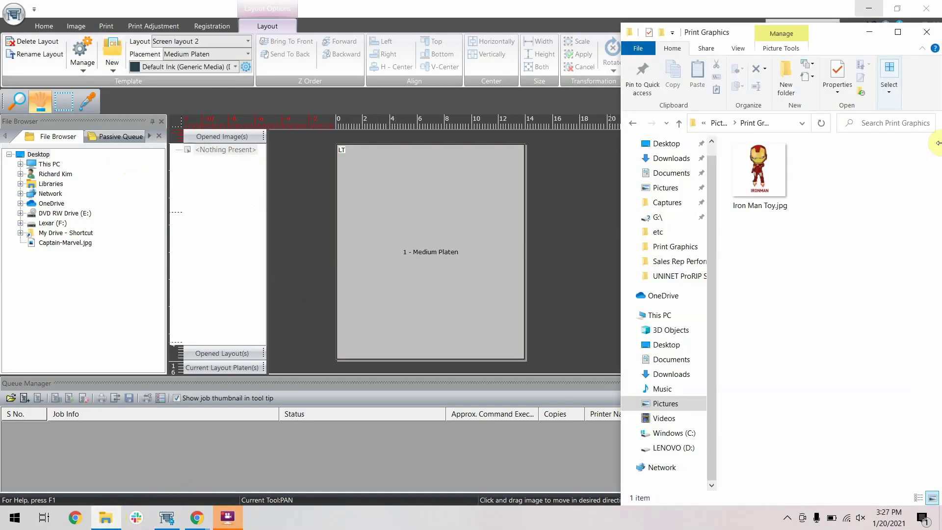
{"action": "left_click_drag", "start_coordinate": [765, 166], "coordinate": [438, 190]}
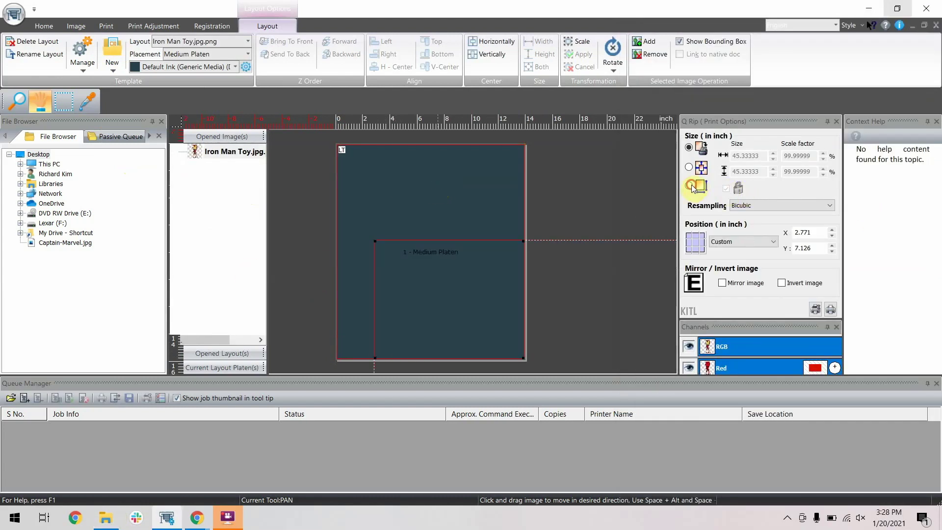
{"action": "left_click", "coordinate": [693, 186]}
{"action": "double_click", "coordinate": [755, 156]}
{"action": "type", "text": "10"}
{"action": "key", "text": "Return"}
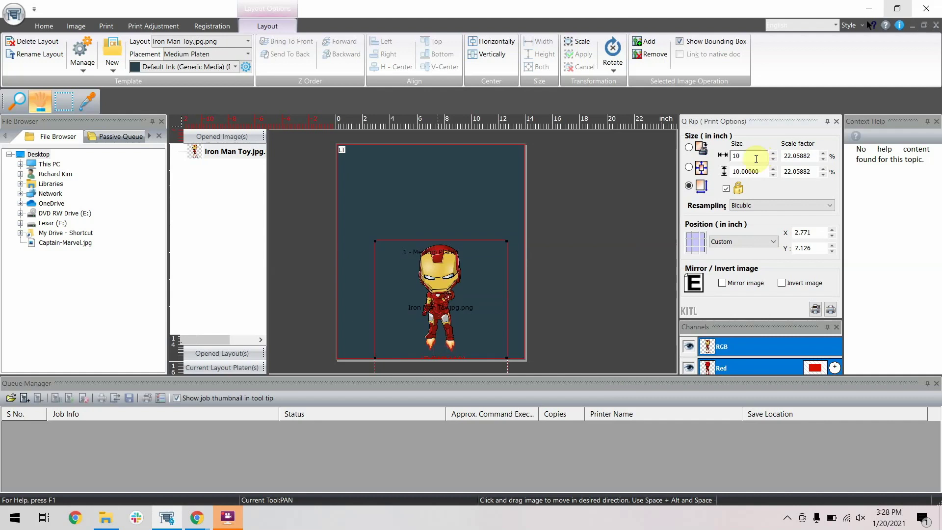
{"action": "left_click", "coordinate": [696, 235]}
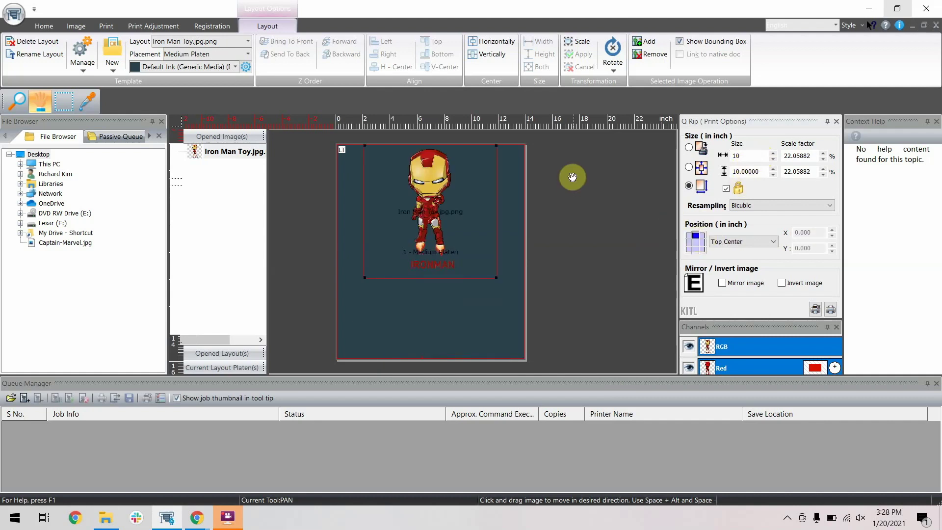
Select the medium platen and bring up its printer properties from Print Setup
{"action": "left_click", "coordinate": [508, 185]}
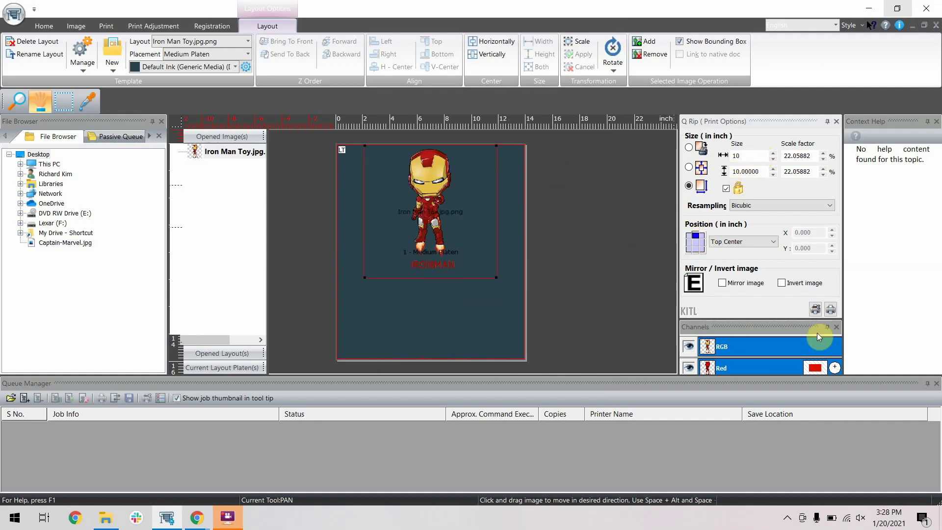
{"action": "left_click", "coordinate": [817, 310]}
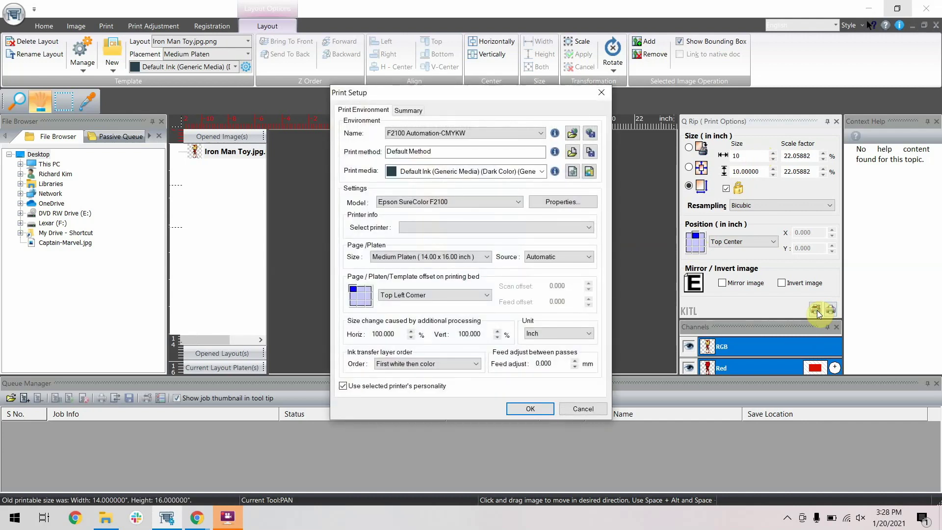
{"action": "left_click", "coordinate": [557, 202]}
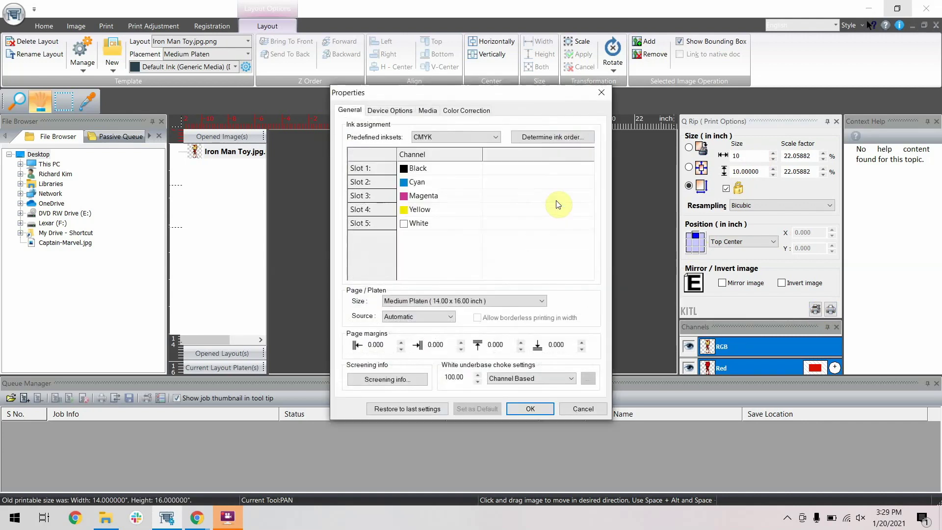
{"action": "left_click", "coordinate": [390, 110]}
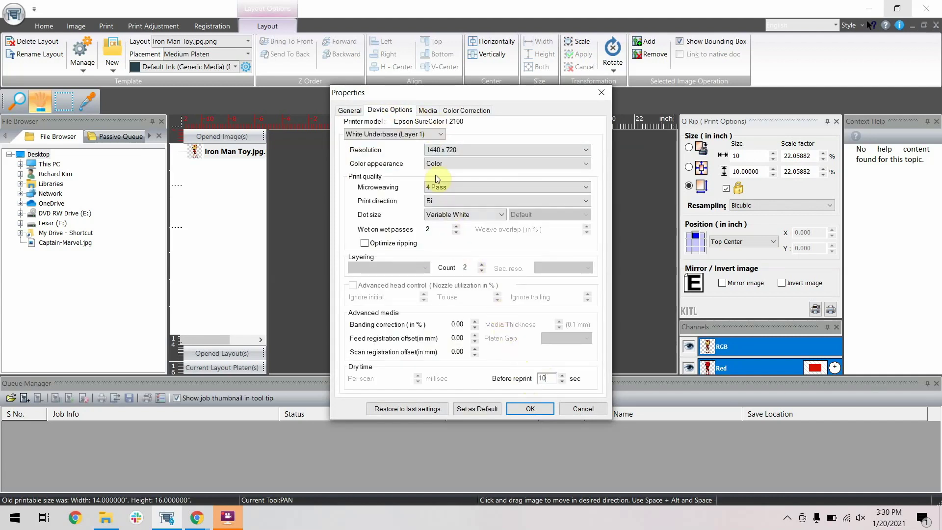
Open the print layer list showing White Underbase and Color + Highlight
{"action": "left_click", "coordinate": [428, 134]}
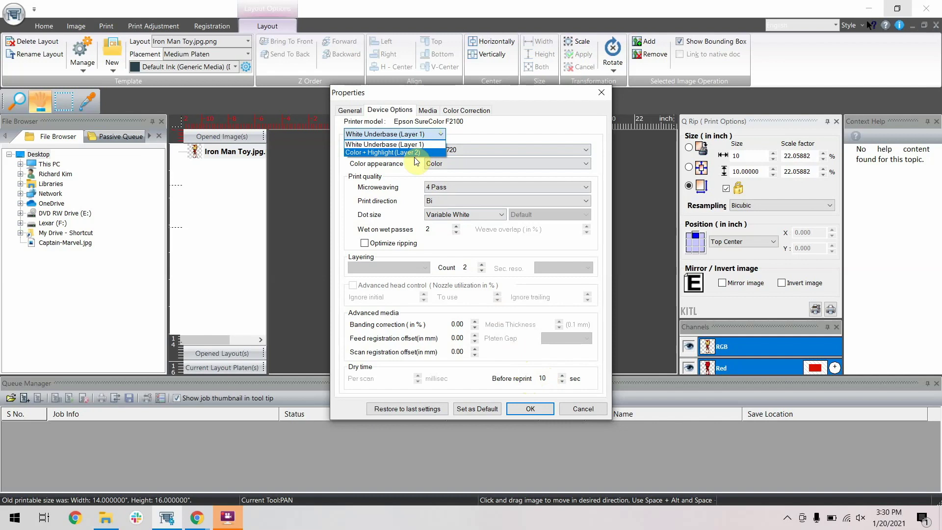
Give Color + Highlight (Layer 2) 16 Pass microweaving with Bi print direction
{"action": "left_click", "coordinate": [417, 153]}
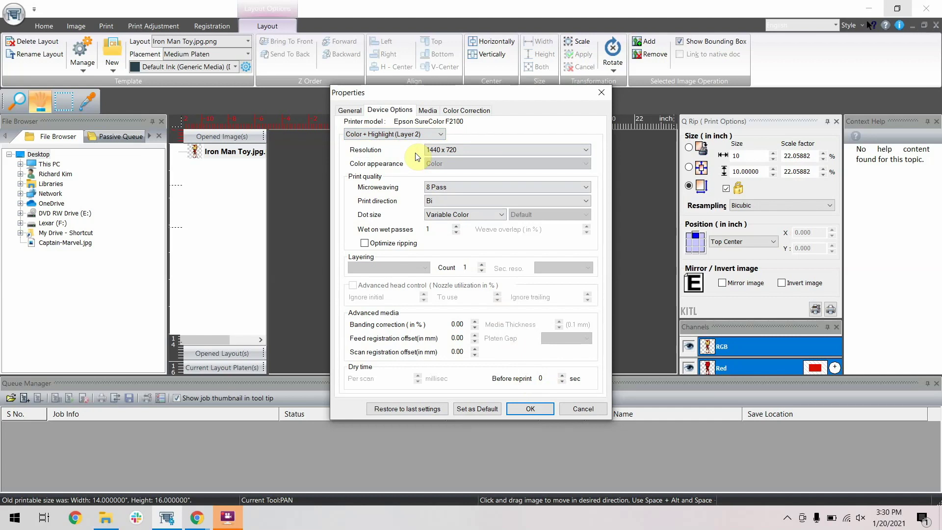
{"action": "left_click", "coordinate": [452, 187]}
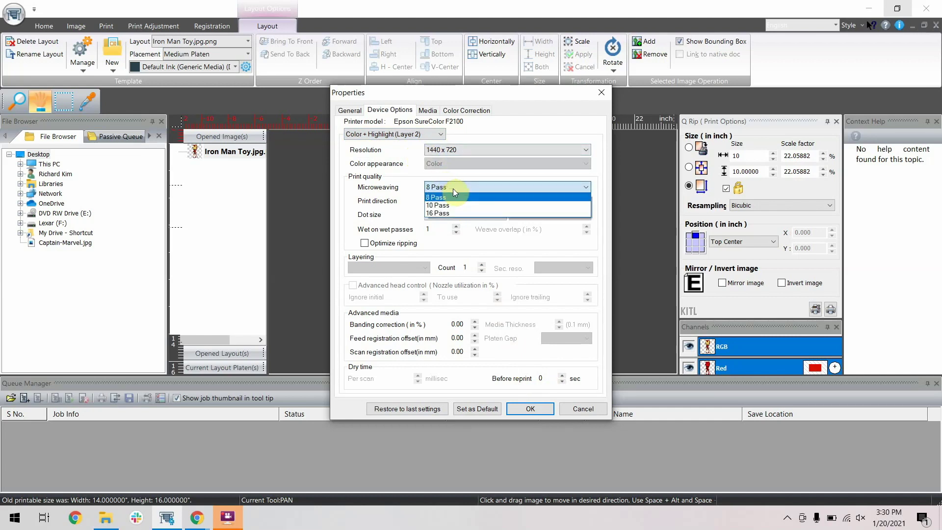
{"action": "left_click", "coordinate": [461, 212]}
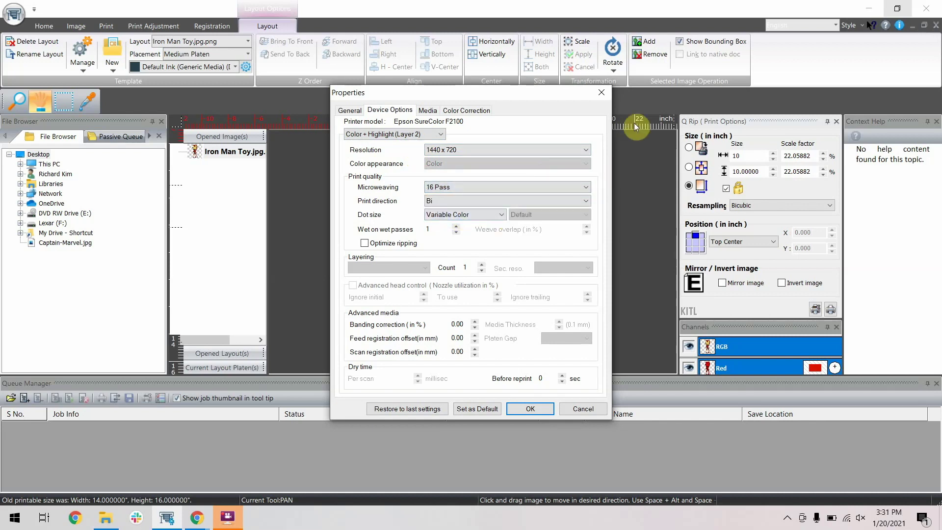
{"action": "left_click", "coordinate": [573, 201]}
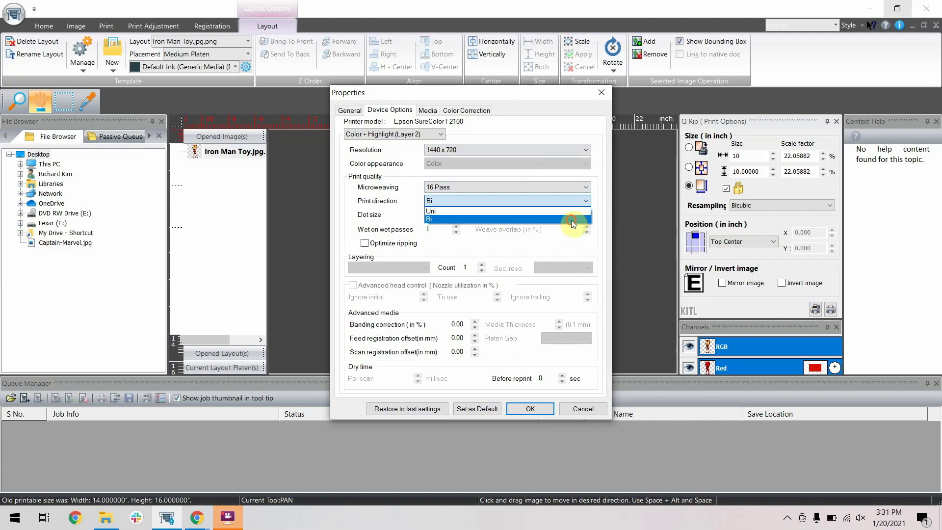
{"action": "left_click", "coordinate": [571, 221]}
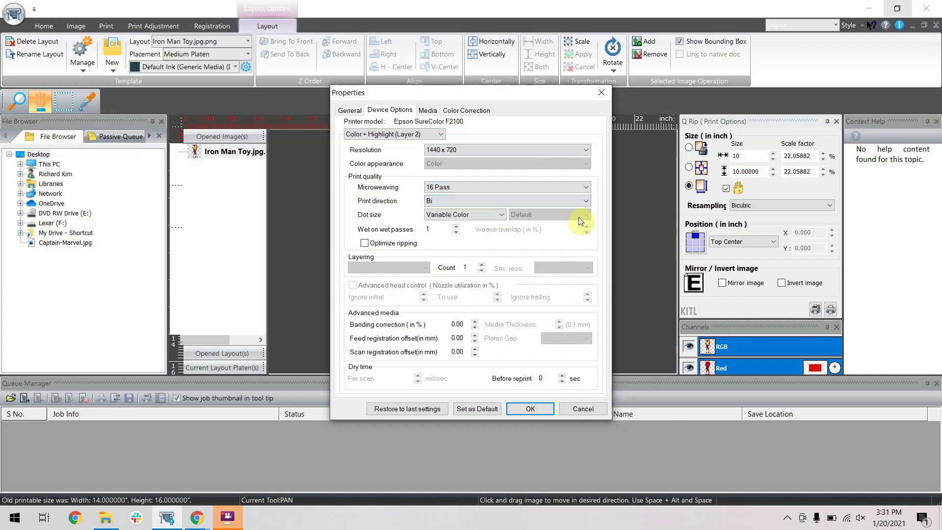
Set wet-on-wet passes and layering count to 2, and reprint dry time to 5 seconds
{"action": "left_click", "coordinate": [454, 226]}
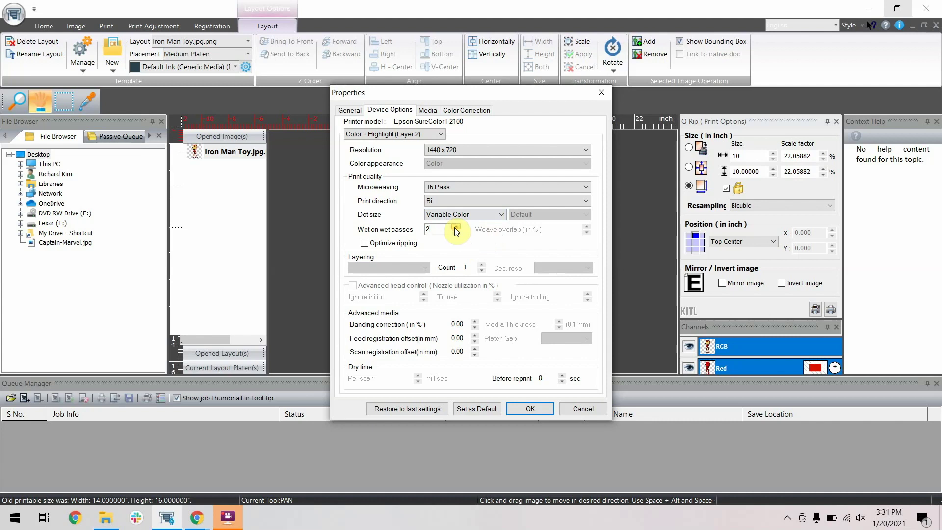
{"action": "left_click", "coordinate": [483, 263]}
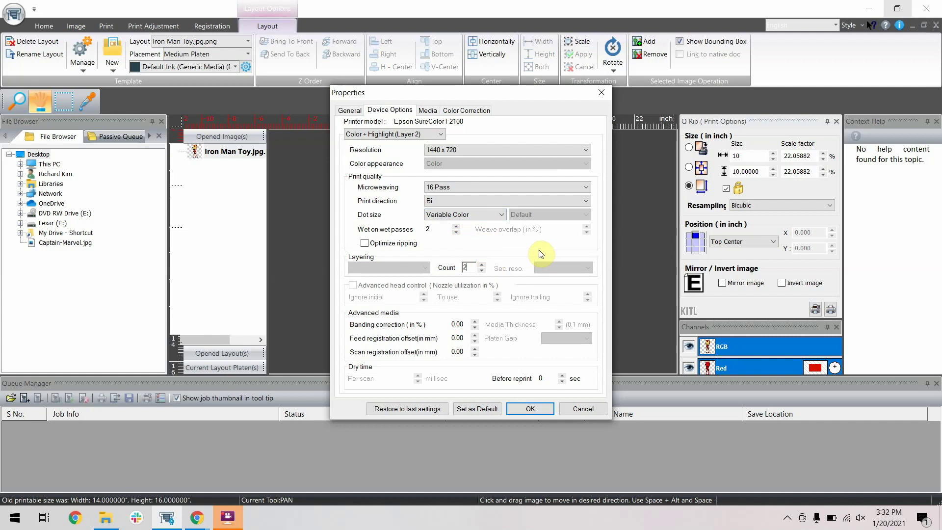
{"action": "double_click", "coordinate": [545, 378]}
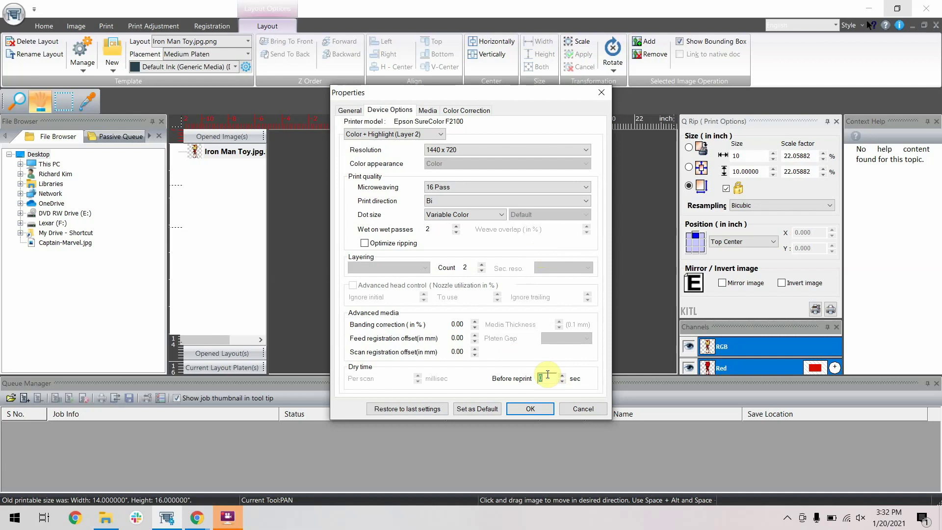
{"action": "type", "text": "5"}
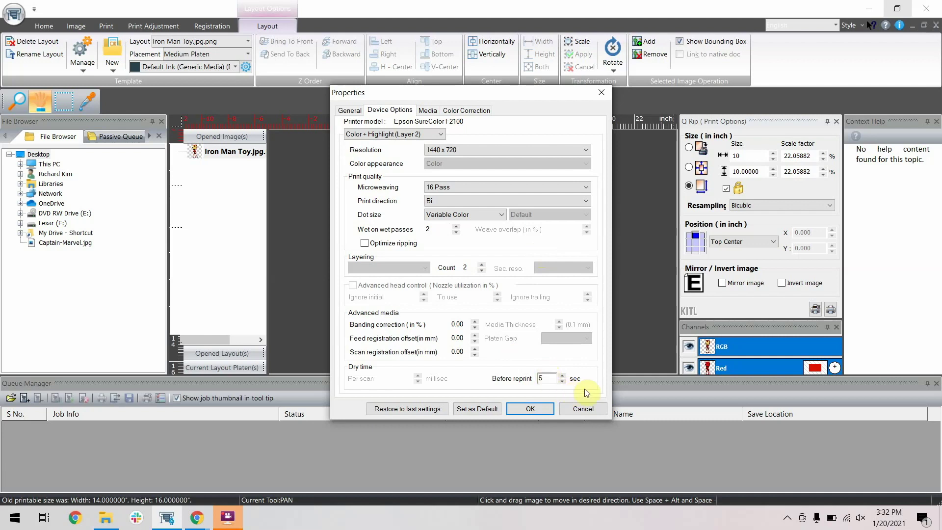
Enable printer color adjustment with cyan 2.00 and brightness 1.50, plus the color booster
{"action": "left_click", "coordinate": [466, 110]}
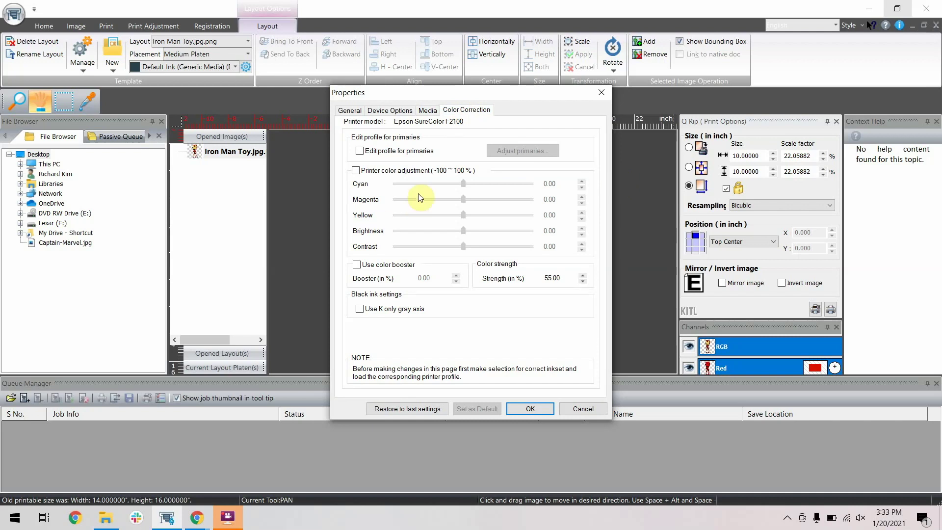
{"action": "left_click", "coordinate": [398, 173]}
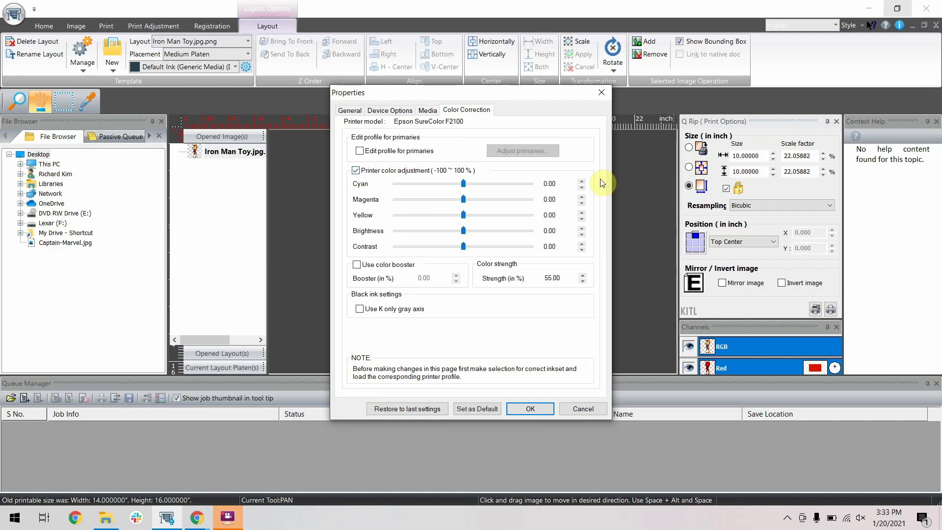
{"action": "left_click", "coordinate": [582, 182]}
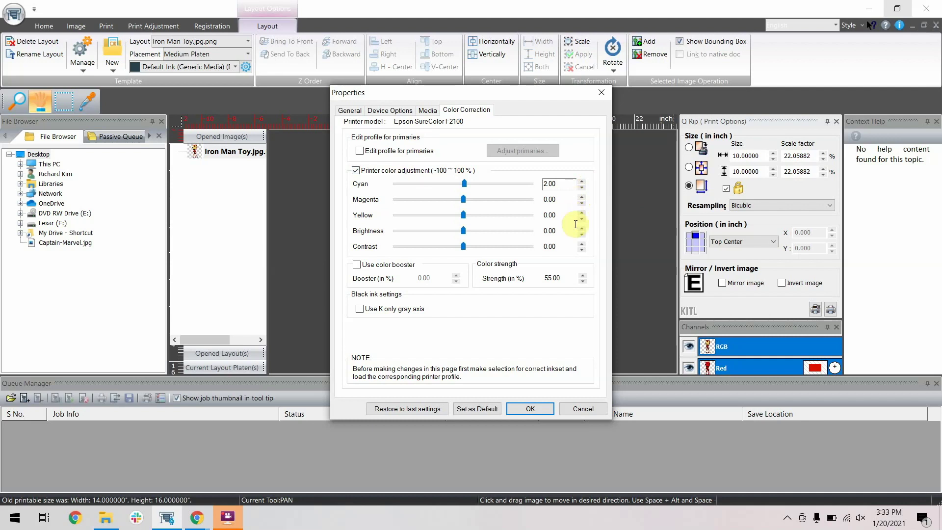
{"action": "left_click", "coordinate": [582, 228]}
{"action": "left_click", "coordinate": [581, 229]}
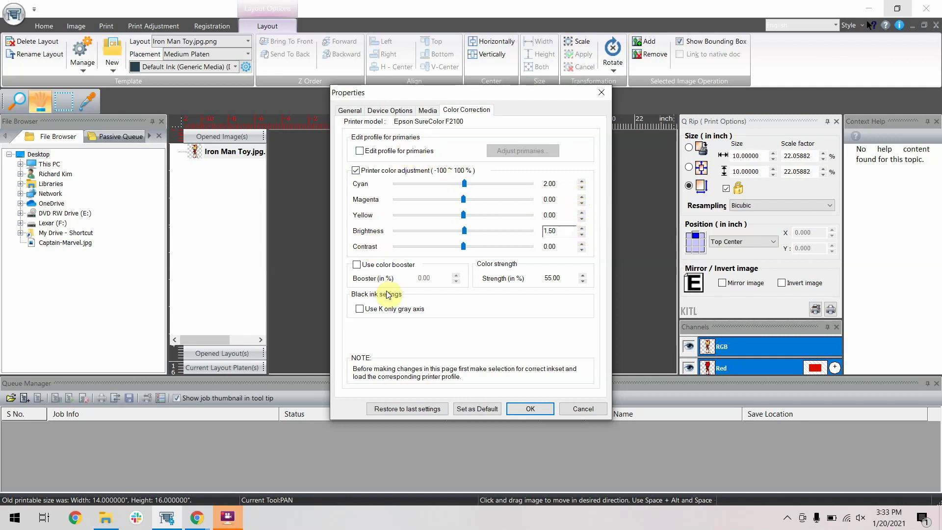
{"action": "left_click", "coordinate": [398, 265]}
Set the color booster to 10% and raise color strength to 58.00
{"action": "left_click", "coordinate": [440, 277]}
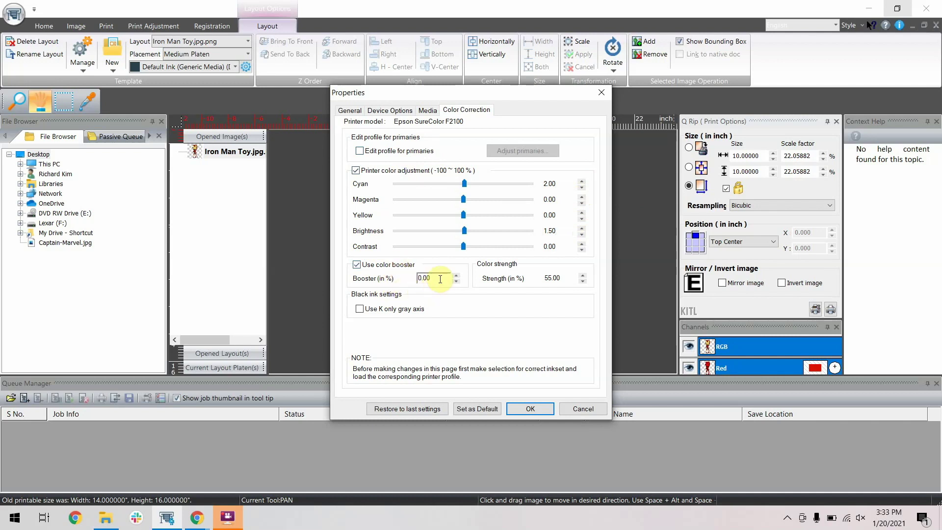
{"action": "key", "text": "BackSpace"}
{"action": "key", "text": "BackSpace"}
{"action": "key", "text": "BackSpace"}
{"action": "type", "text": "10"}
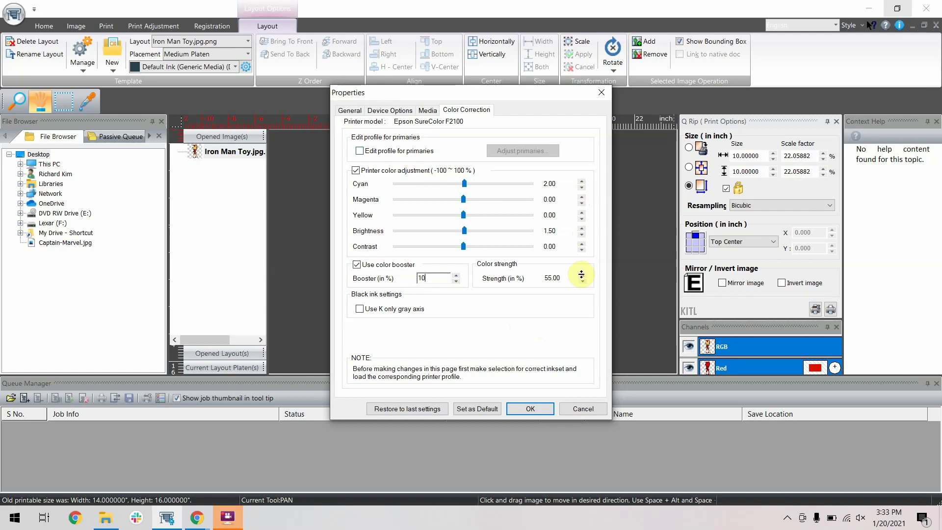
{"action": "left_click", "coordinate": [582, 275]}
{"action": "left_click", "coordinate": [581, 274]}
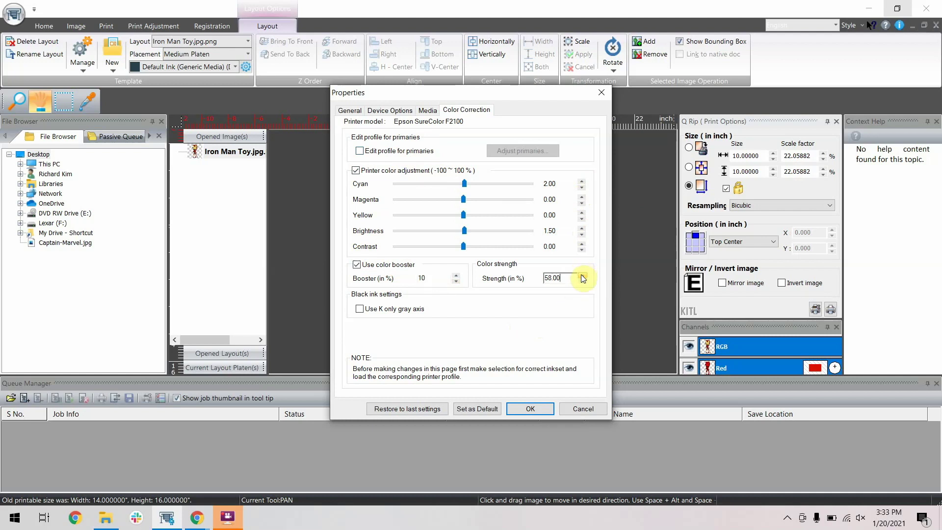